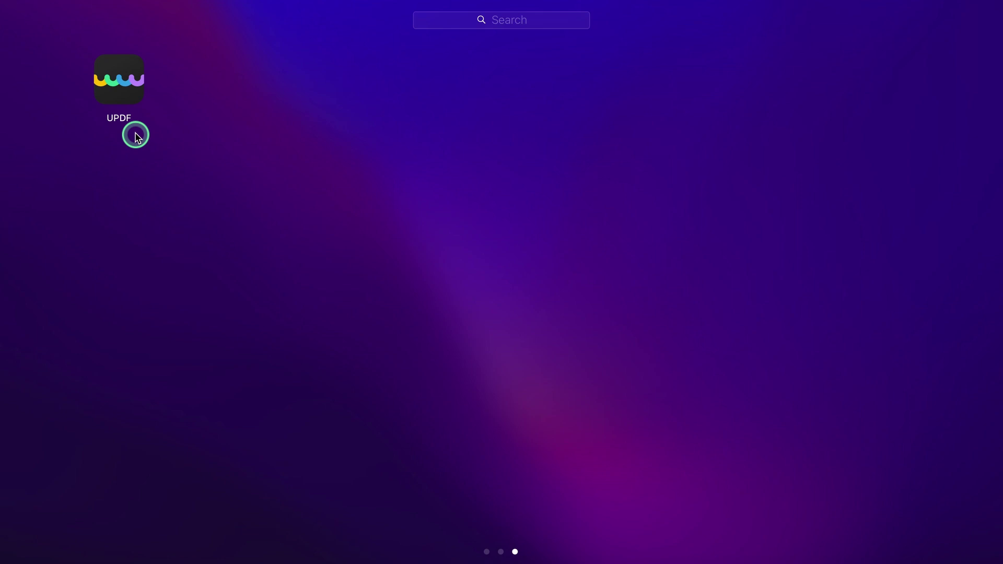
- Launch UPDF, start a Batch Combine, and show its Add Files options
left_click(124, 91)
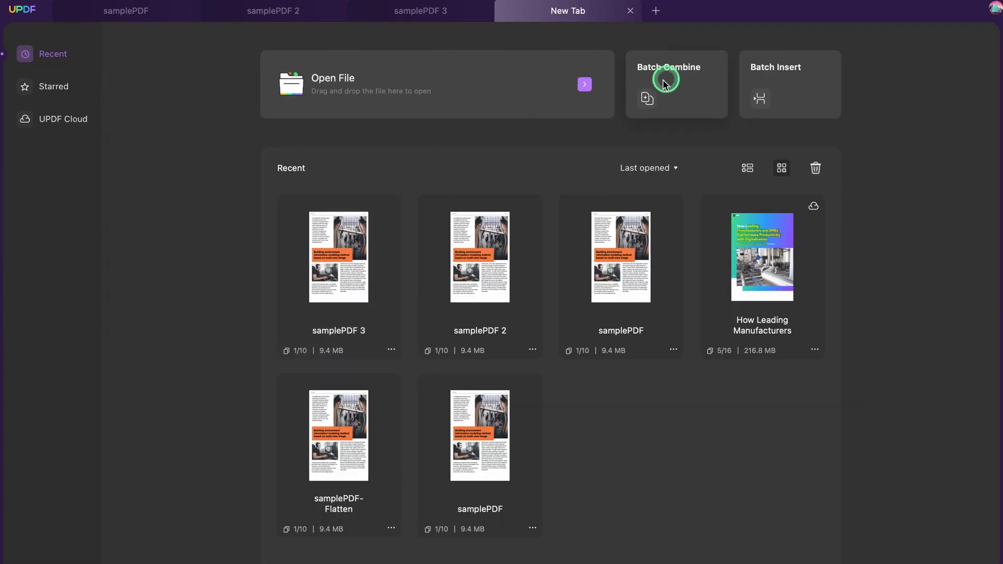
left_click(677, 96)
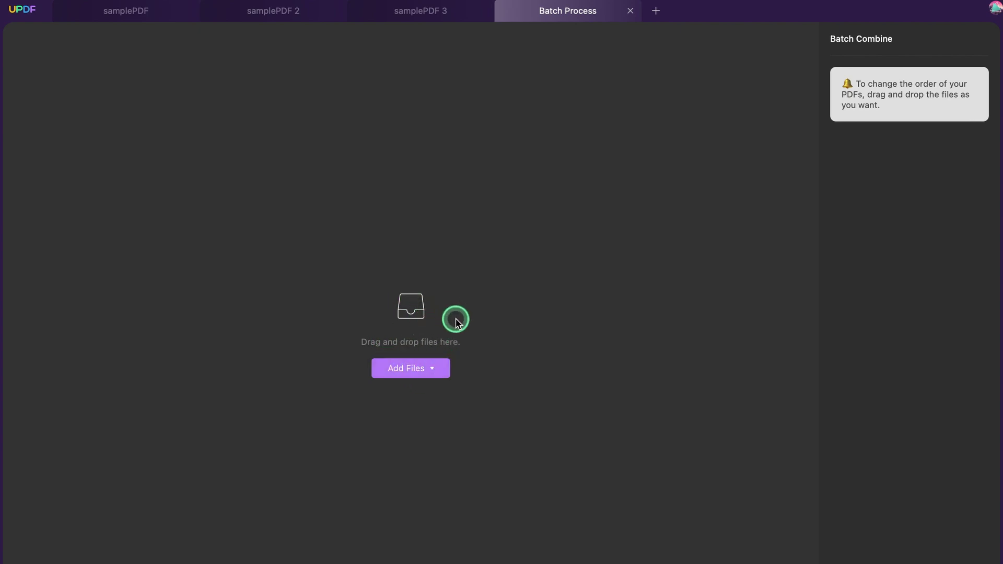
left_click(432, 372)
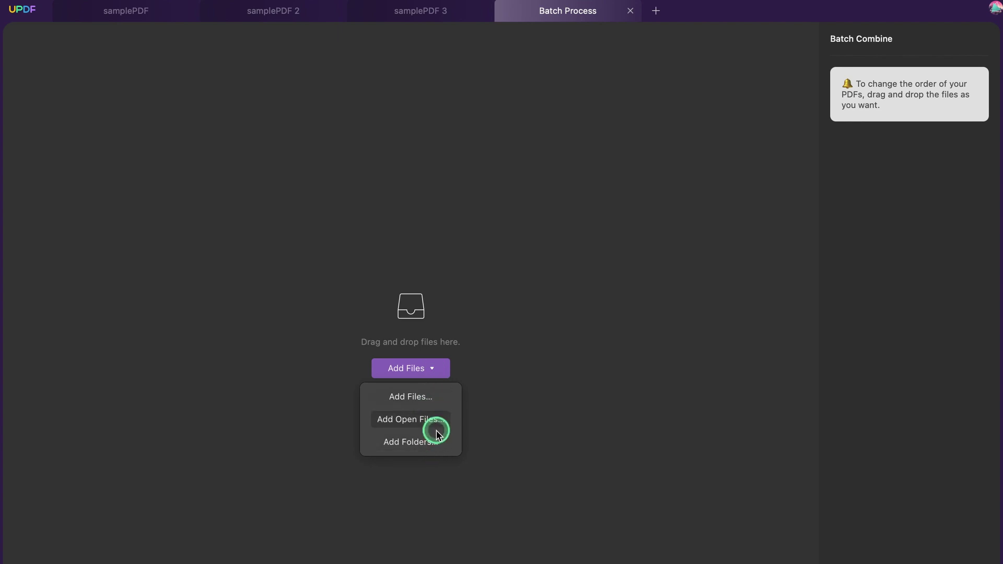
- Add all three images from the jpegs folder, plus the three open sample PDFs, for combining
left_click(440, 400)
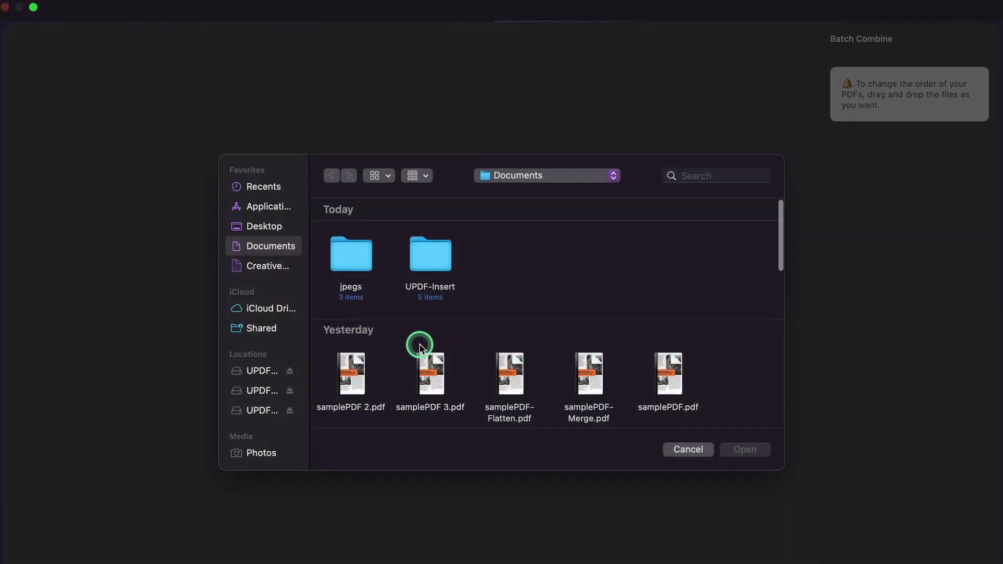
left_click(354, 282)
left_click(745, 449)
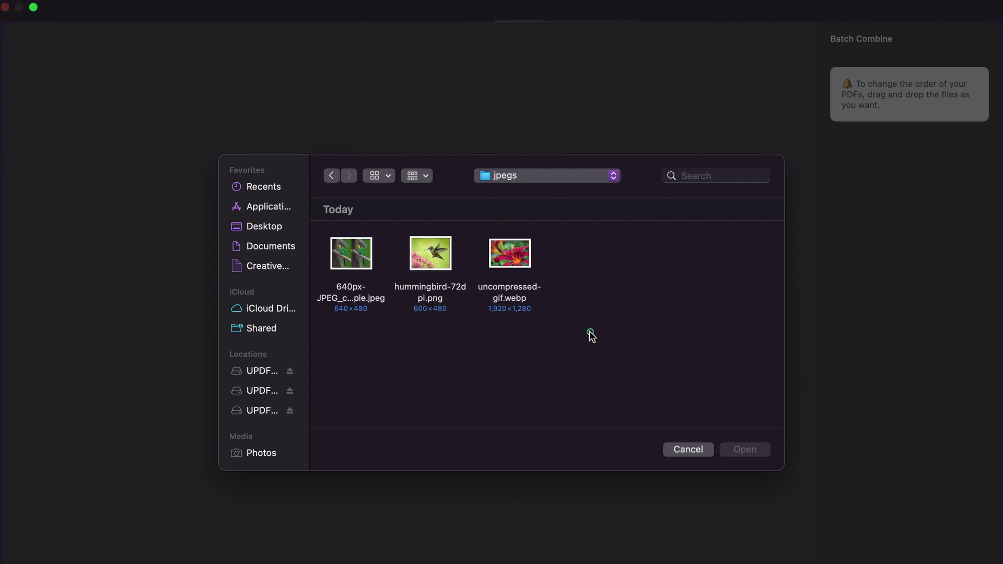
left_click_drag(588, 336, 313, 245)
left_click(727, 462)
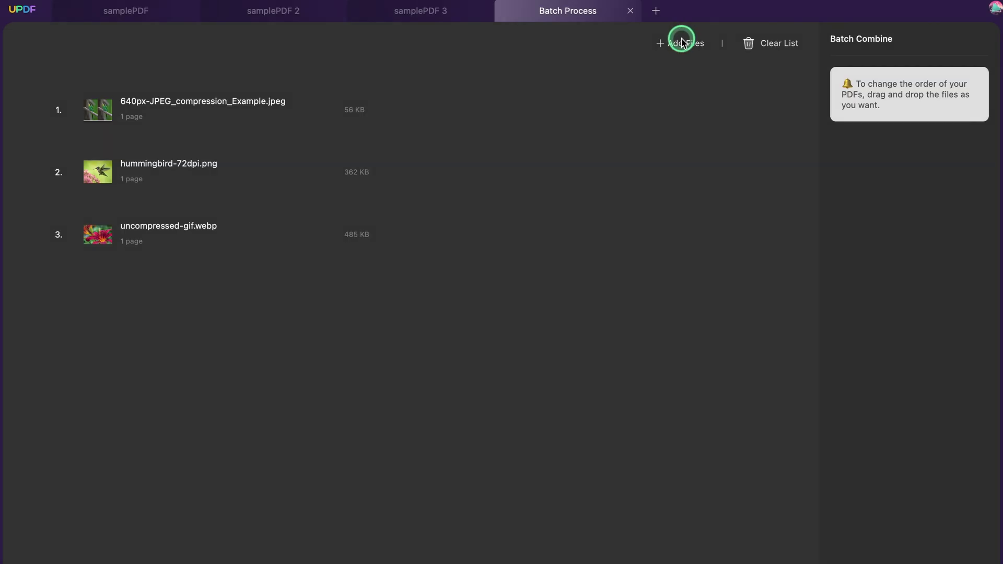
left_click(682, 44)
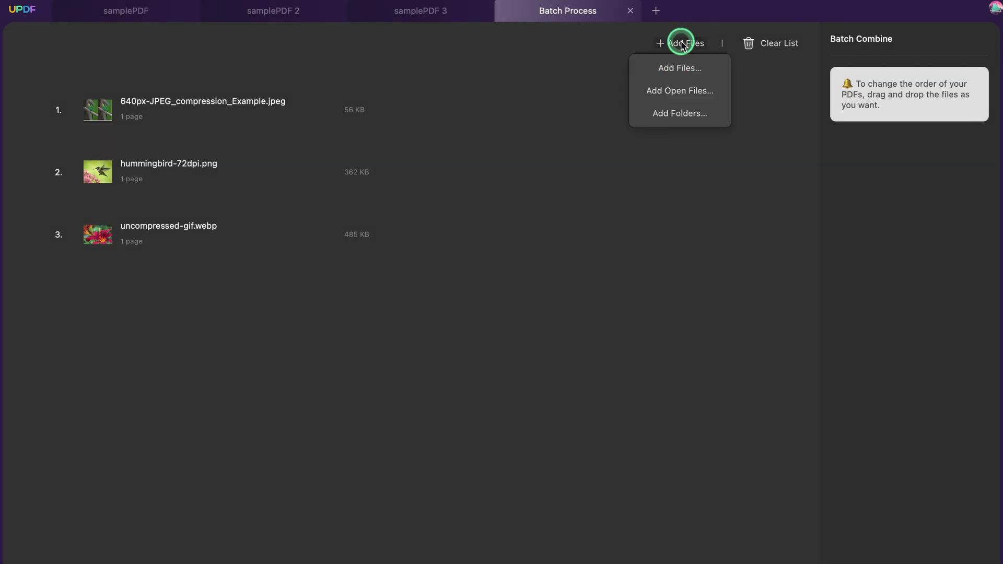
left_click(680, 90)
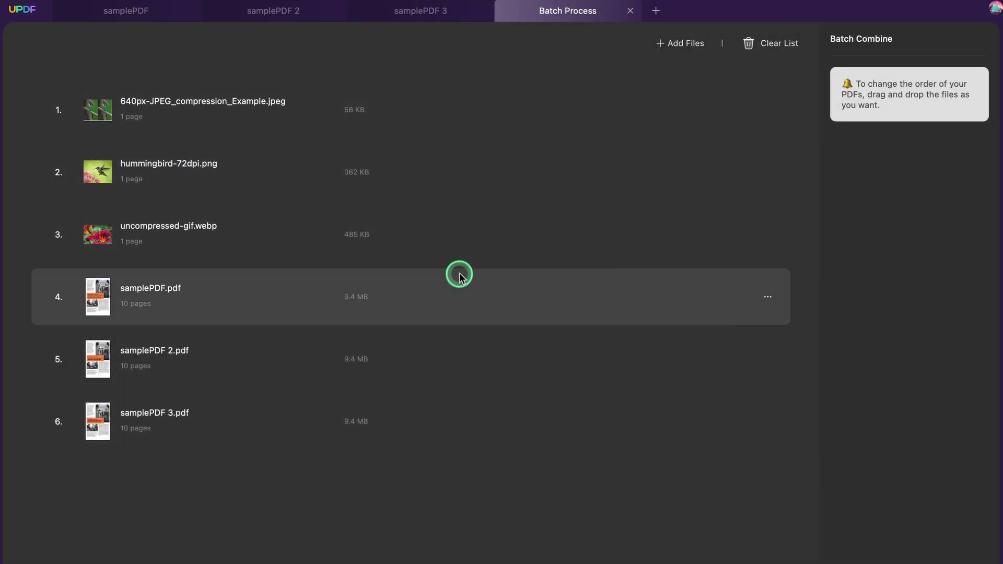
- Reorder to JPEG, samplePDF 3, WebP, hummingbird PNG, samplePDF, samplePDF 2
left_click_drag(461, 392, 465, 294)
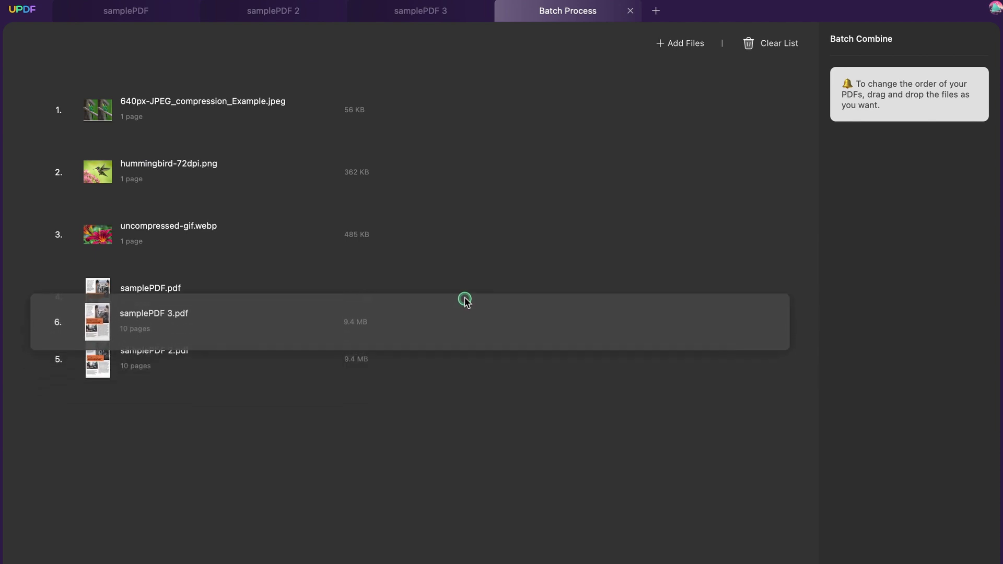
left_click_drag(473, 246, 456, 364)
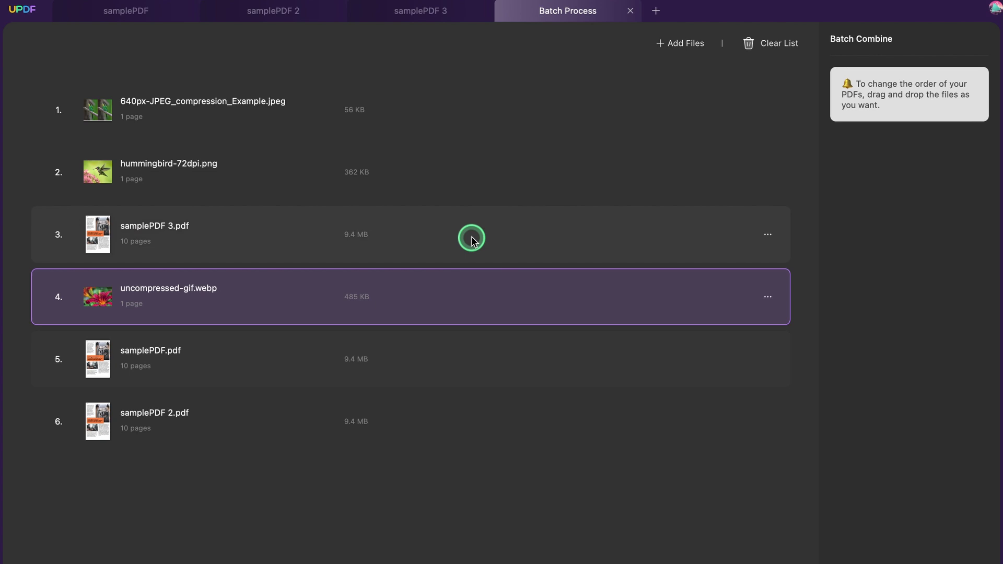
left_click_drag(486, 182, 462, 380)
left_click(769, 298)
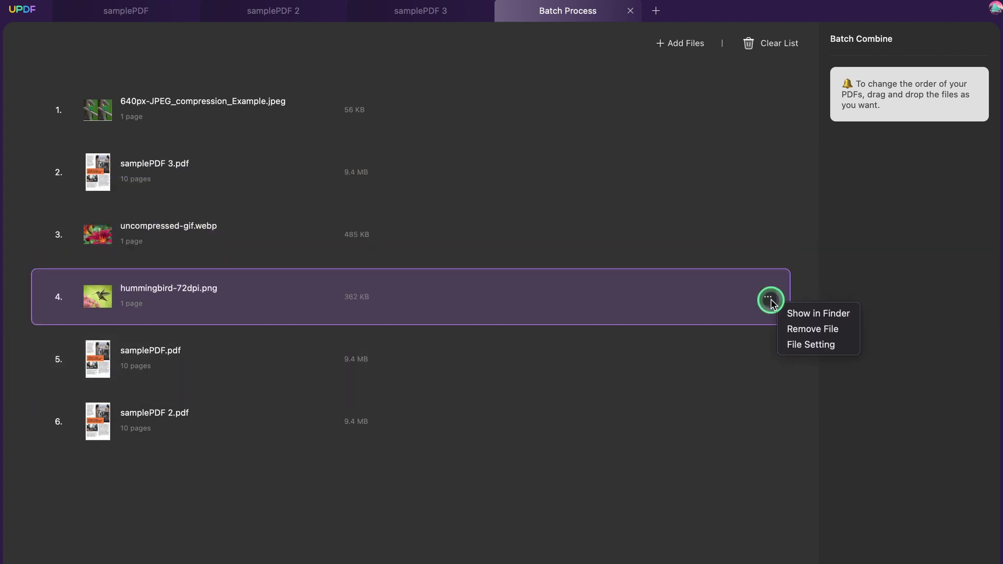
- Limit the hummingbird image to custom page range 1–1, then combine all six files
left_click(791, 345)
left_click(574, 208)
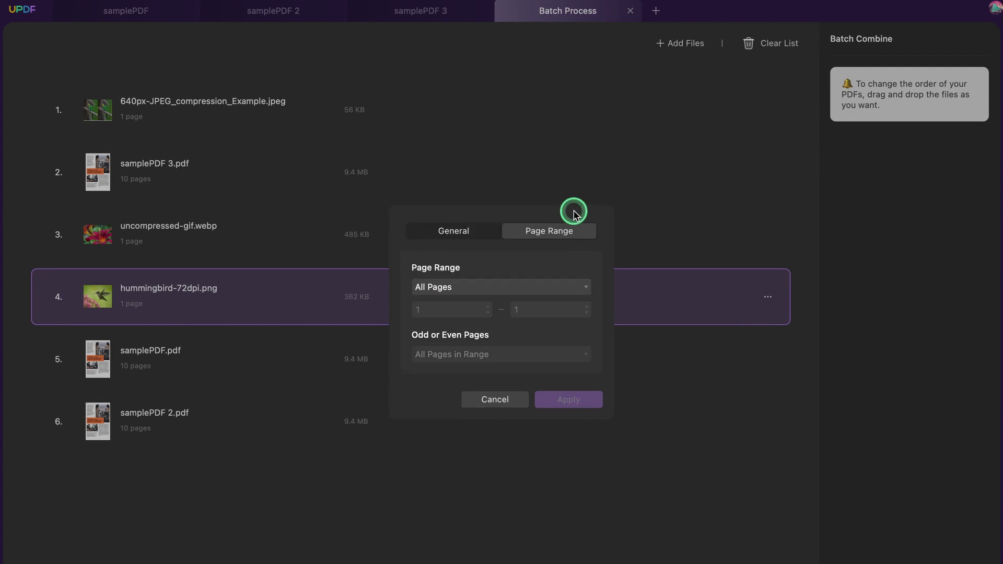
left_click(583, 287)
left_click(571, 322)
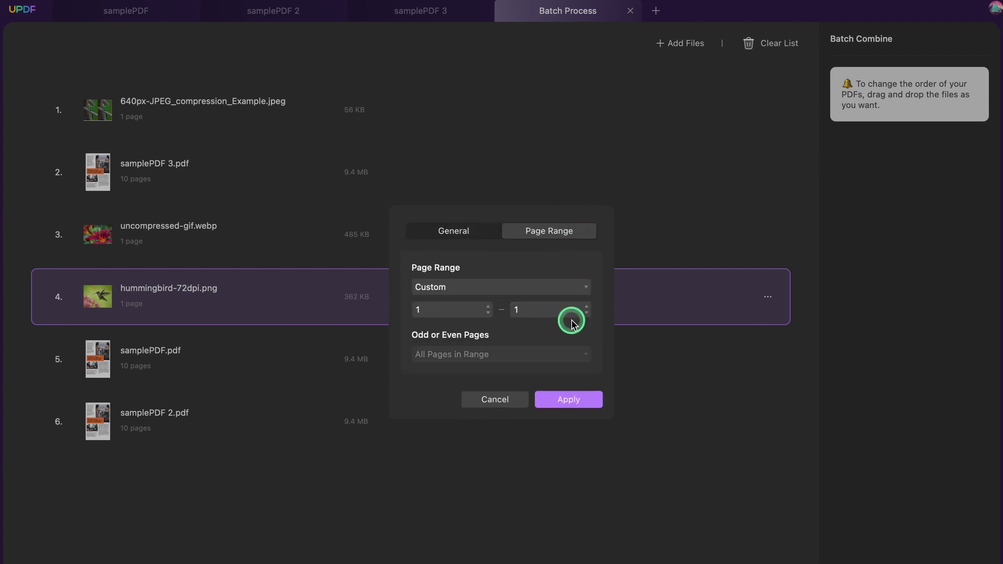
left_click(548, 402)
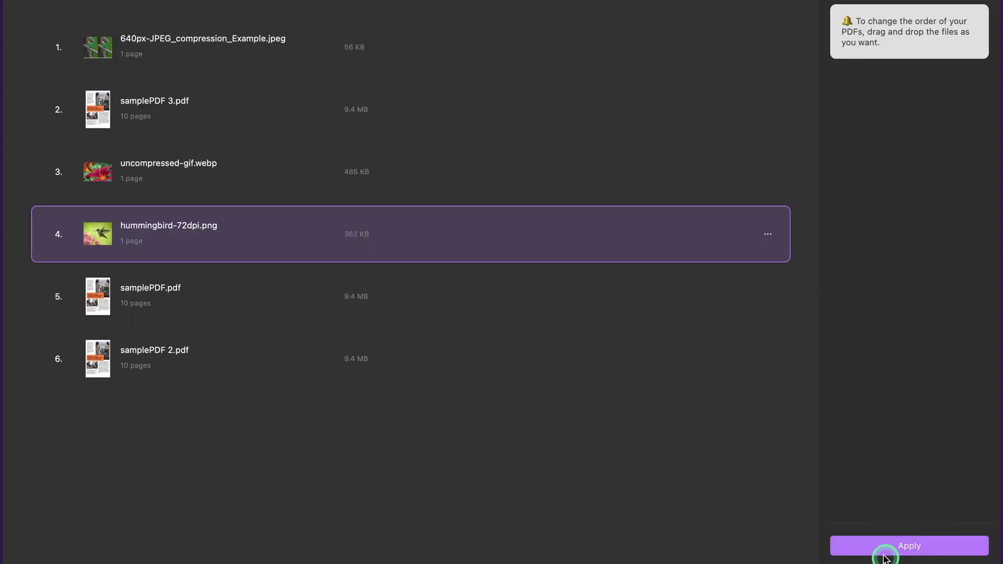
left_click(913, 547)
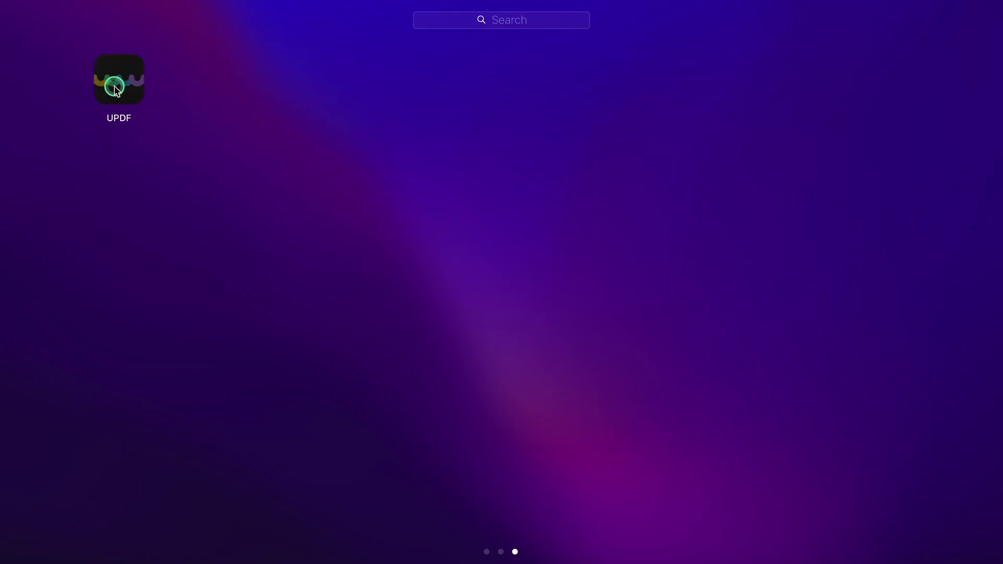
- Relaunch UPDF, start a Batch Insert, and show its Add Files options
left_click(115, 89)
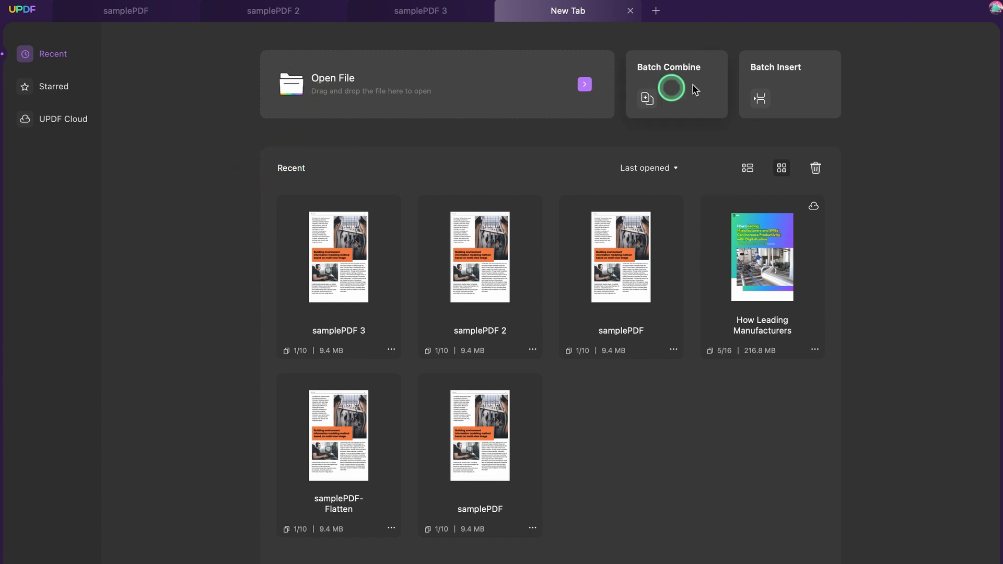
left_click(762, 78)
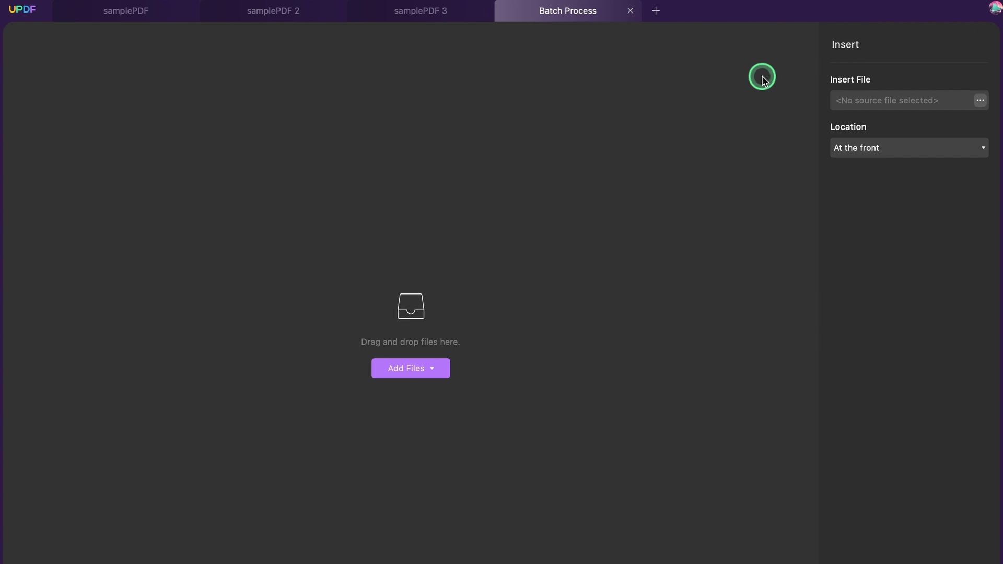
left_click(432, 368)
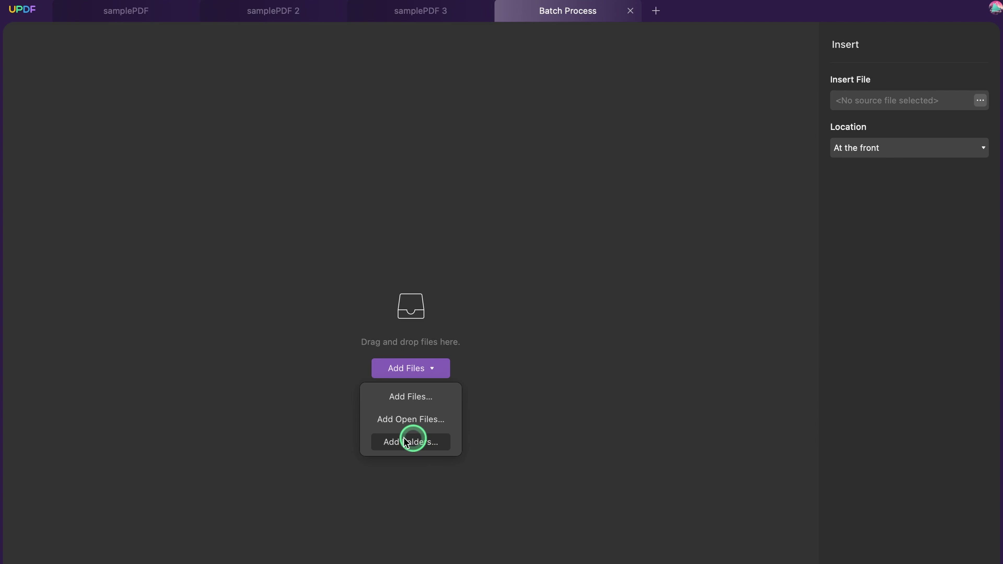
- Add the whole jpegs folder, including the merged PDF, to the insert list
left_click(427, 444)
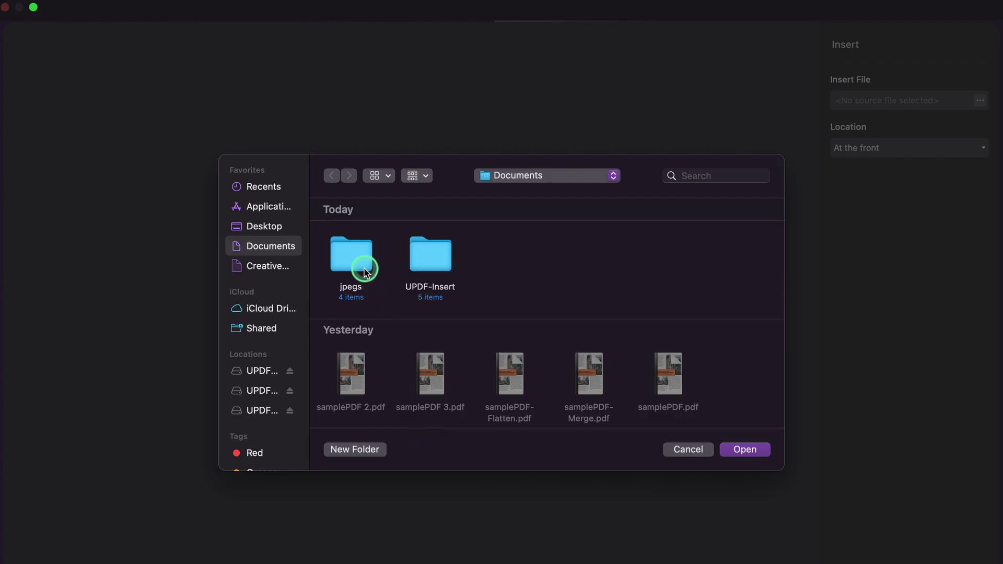
left_click(364, 271)
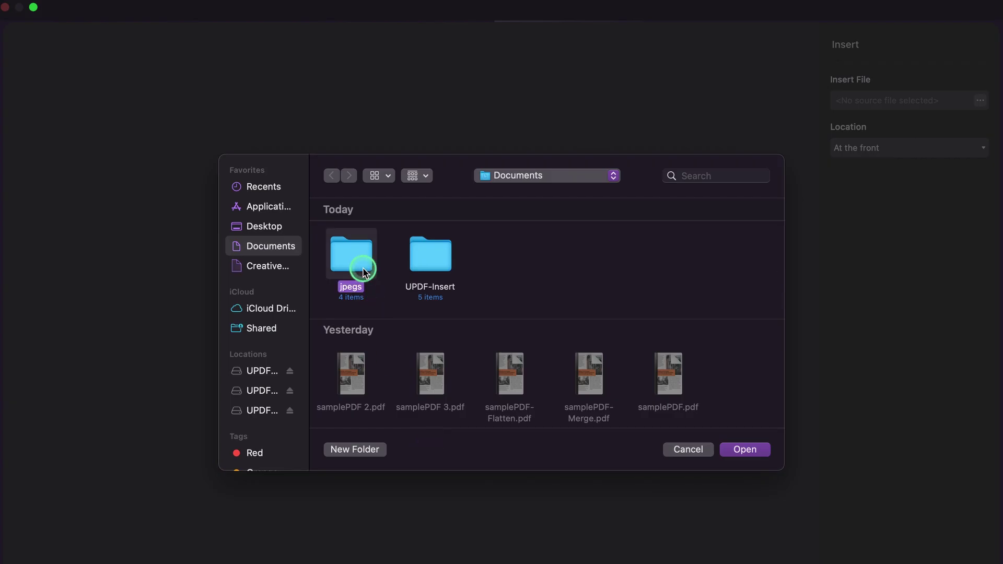
left_click(740, 451)
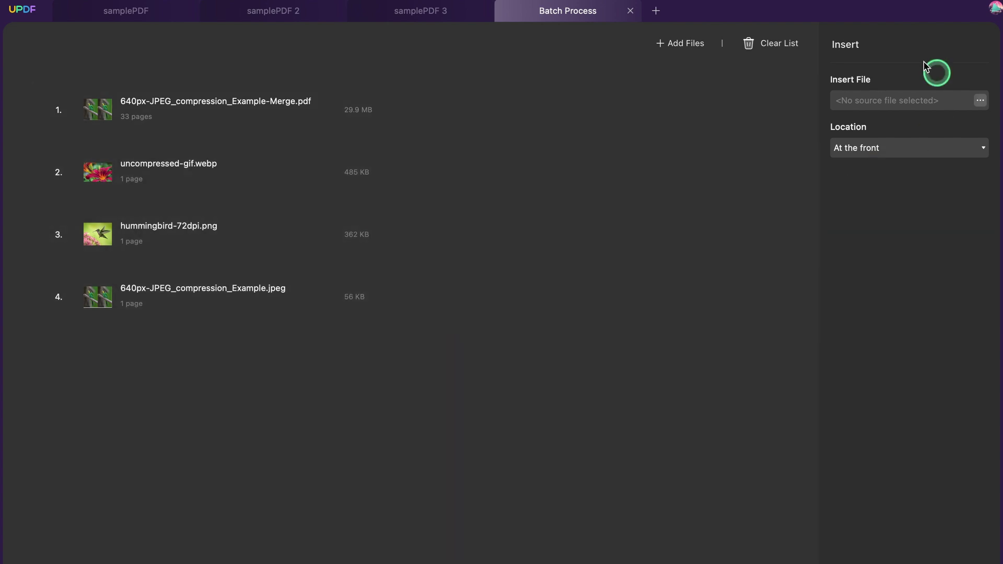
- Choose samplePDF-Flatten.pdf as the insert file, placed at the end of each listed file
left_click(981, 102)
left_click(700, 175)
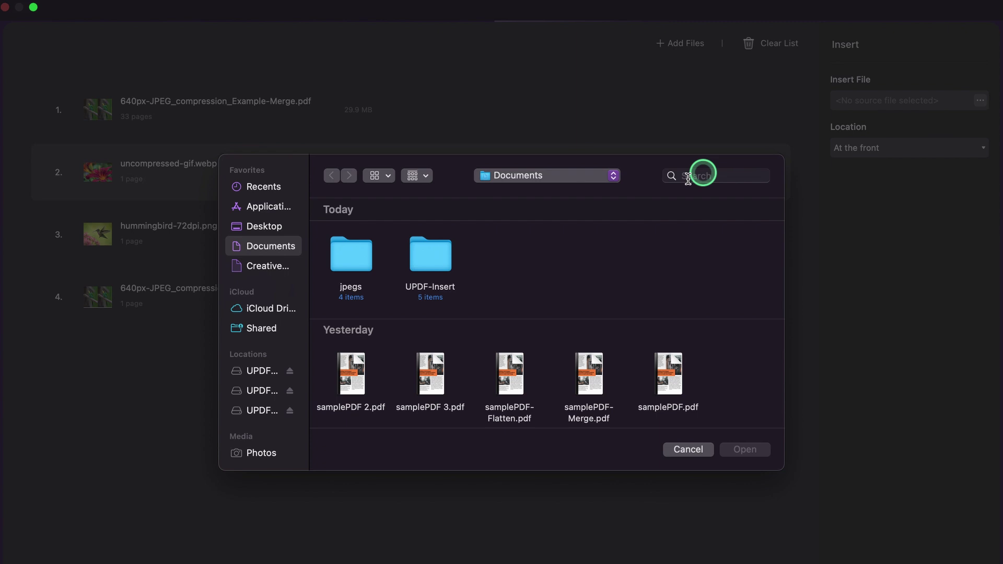
left_click(502, 361)
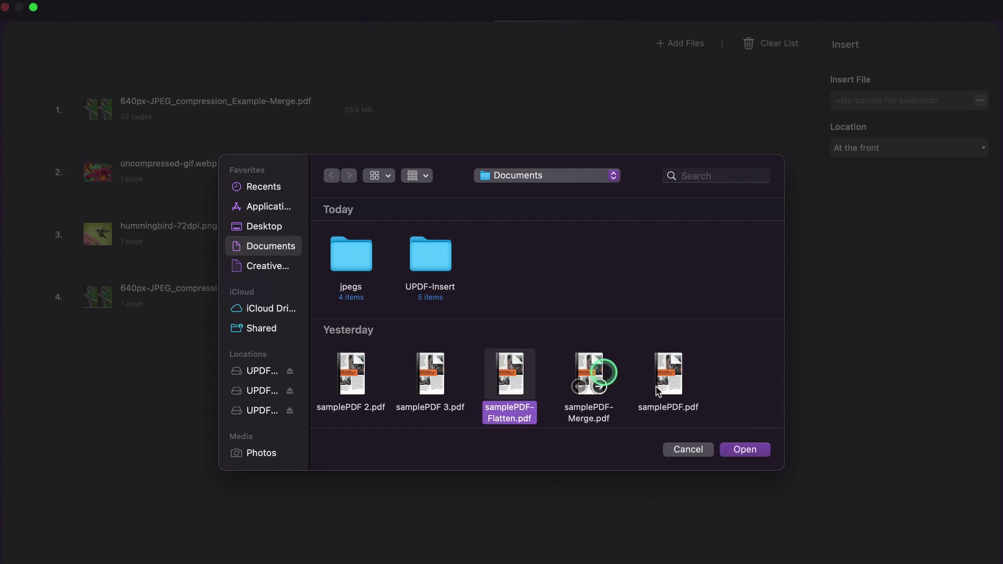
left_click(740, 453)
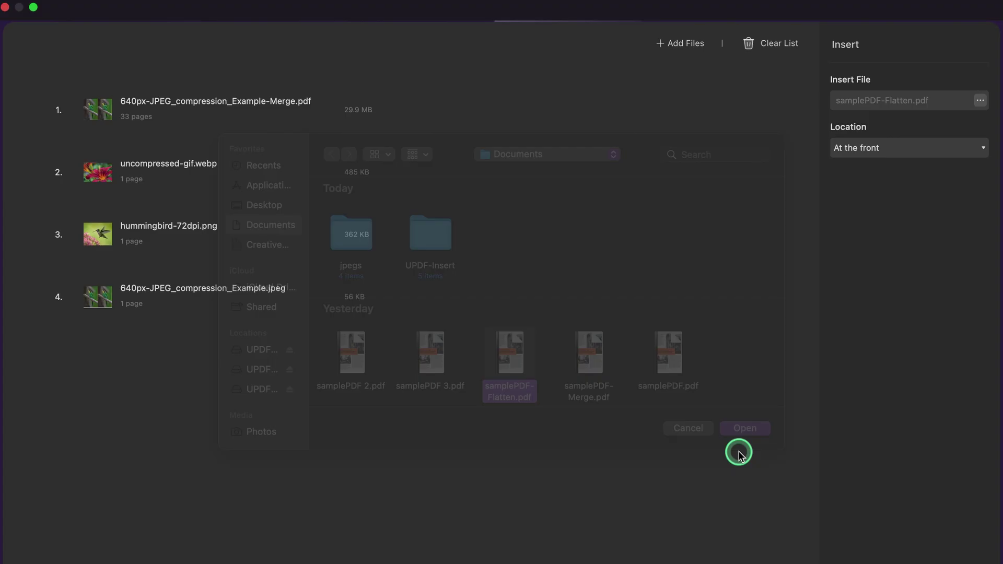
left_click(982, 150)
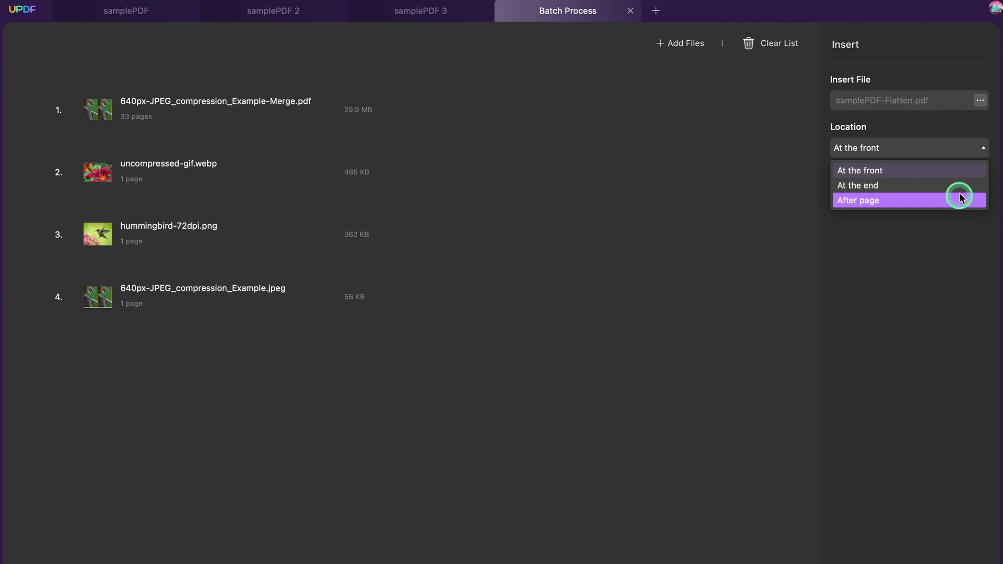
left_click(961, 186)
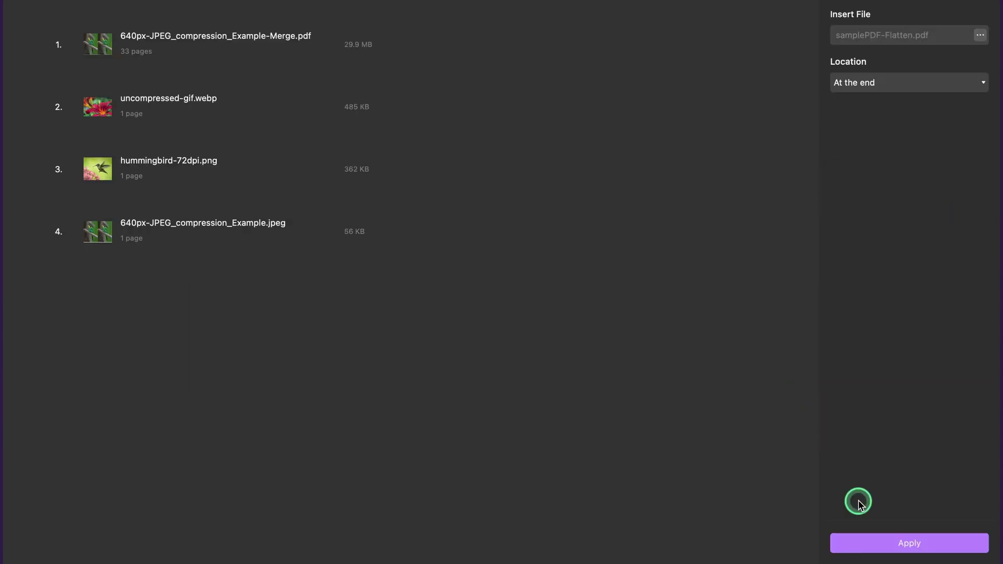
- Run the batch insert, saving the results into the Documents folder
left_click(914, 544)
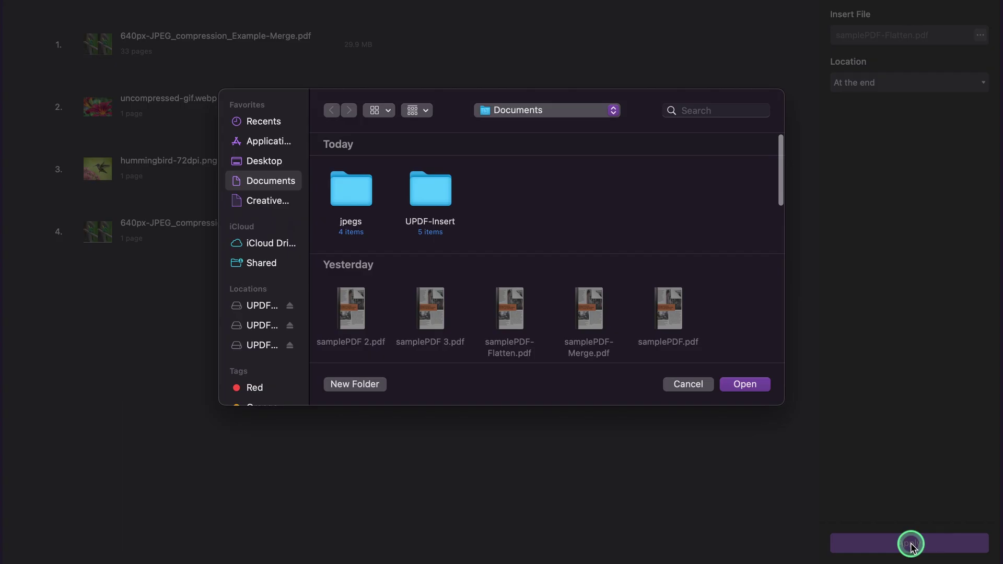
left_click(745, 385)
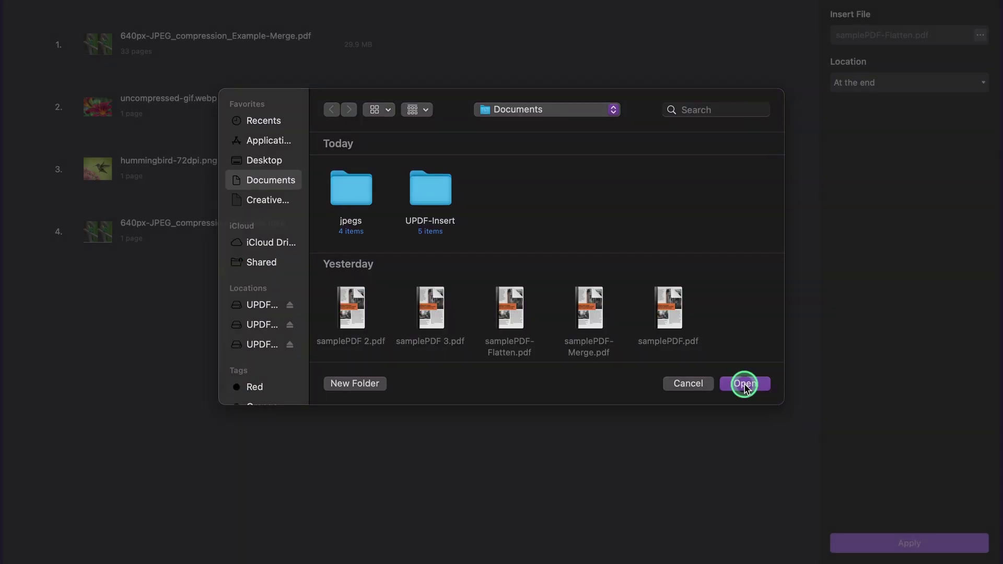